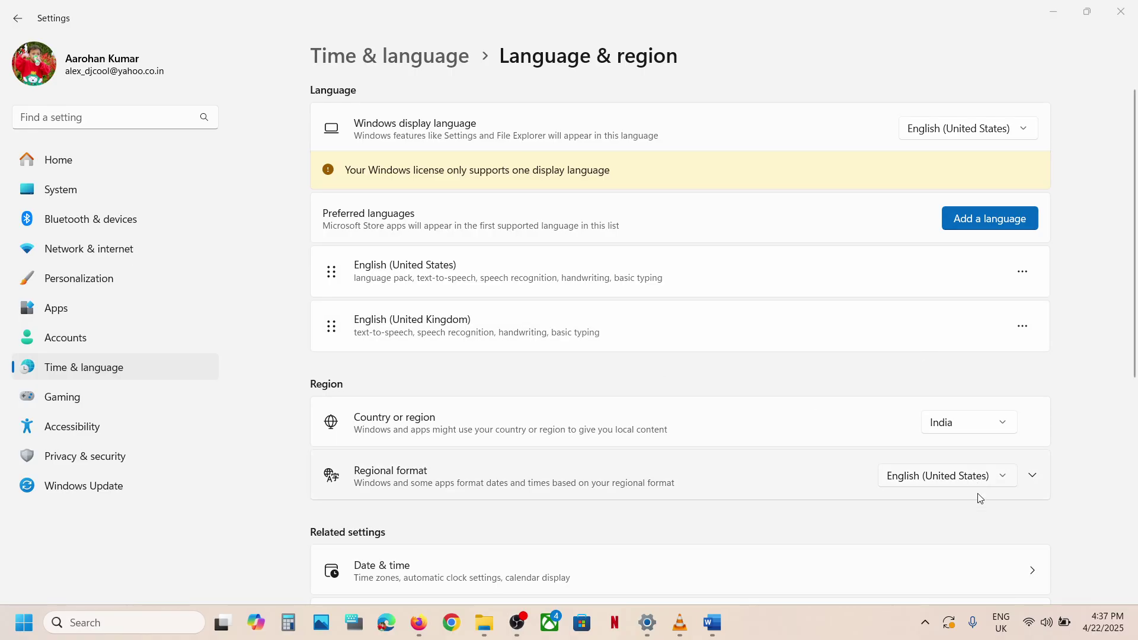
Check the ENG UK keyboard layouts, then bring up Document1 with the WinUserLanguageList commands
{"action": "left_click", "coordinate": [1005, 628]}
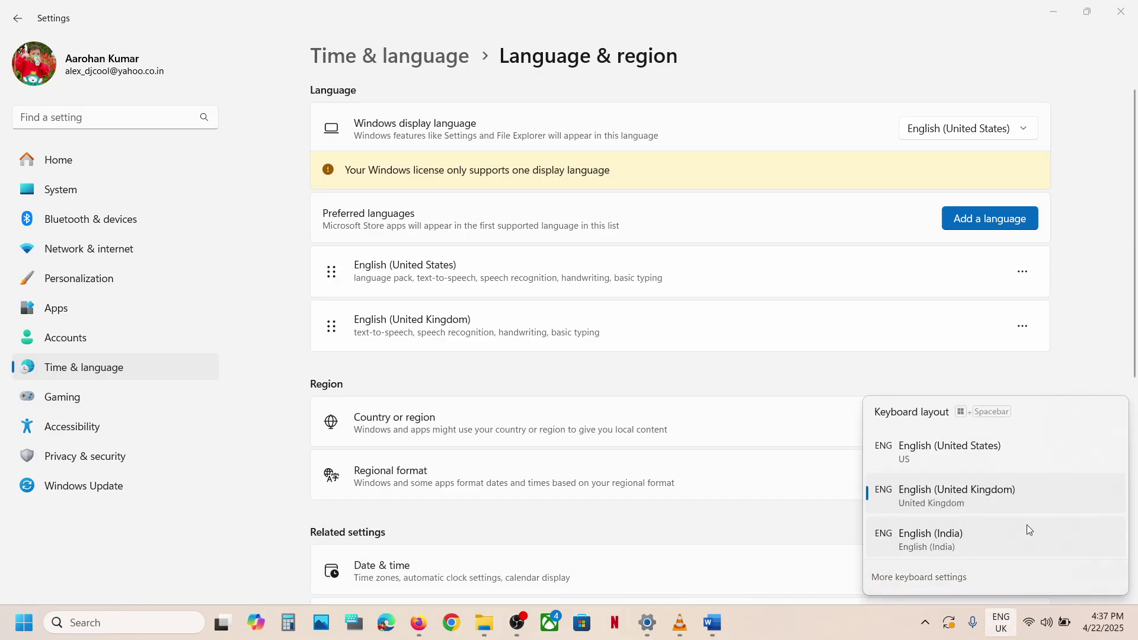
{"action": "left_click", "coordinate": [850, 574]}
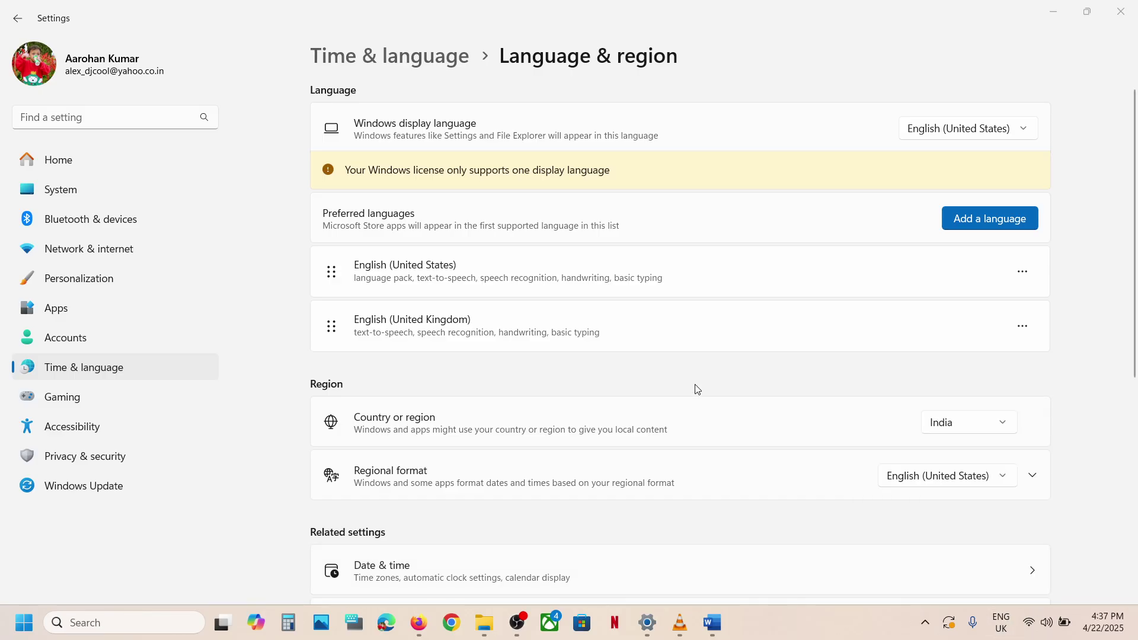
{"action": "left_click", "coordinate": [711, 623]}
{"action": "double_click", "coordinate": [318, 206]}
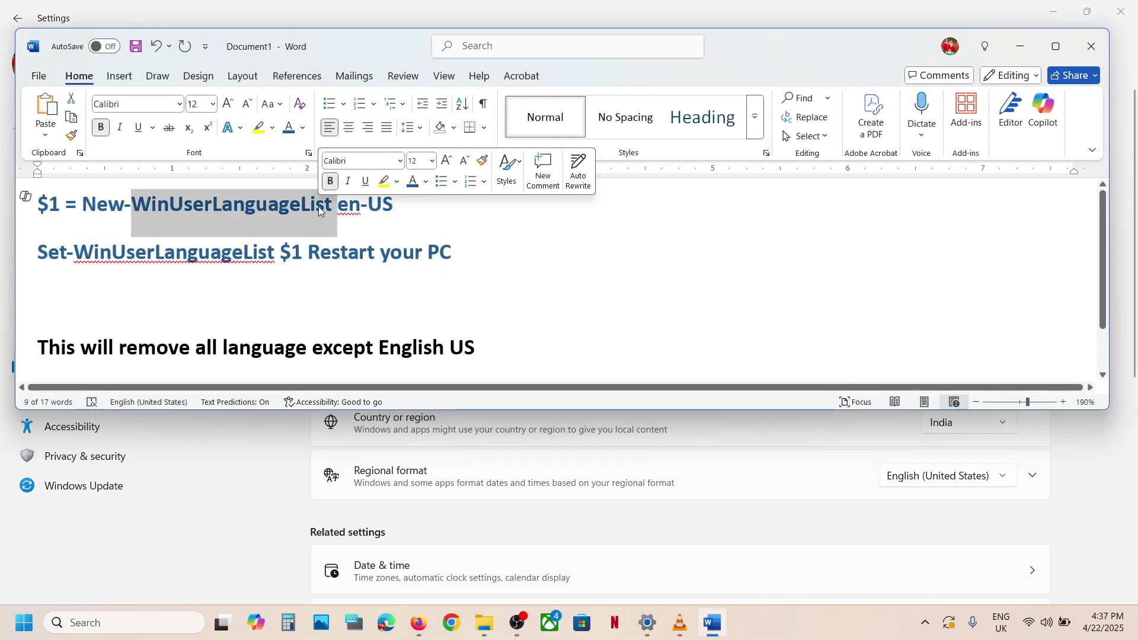
{"action": "left_click", "coordinate": [418, 206]}
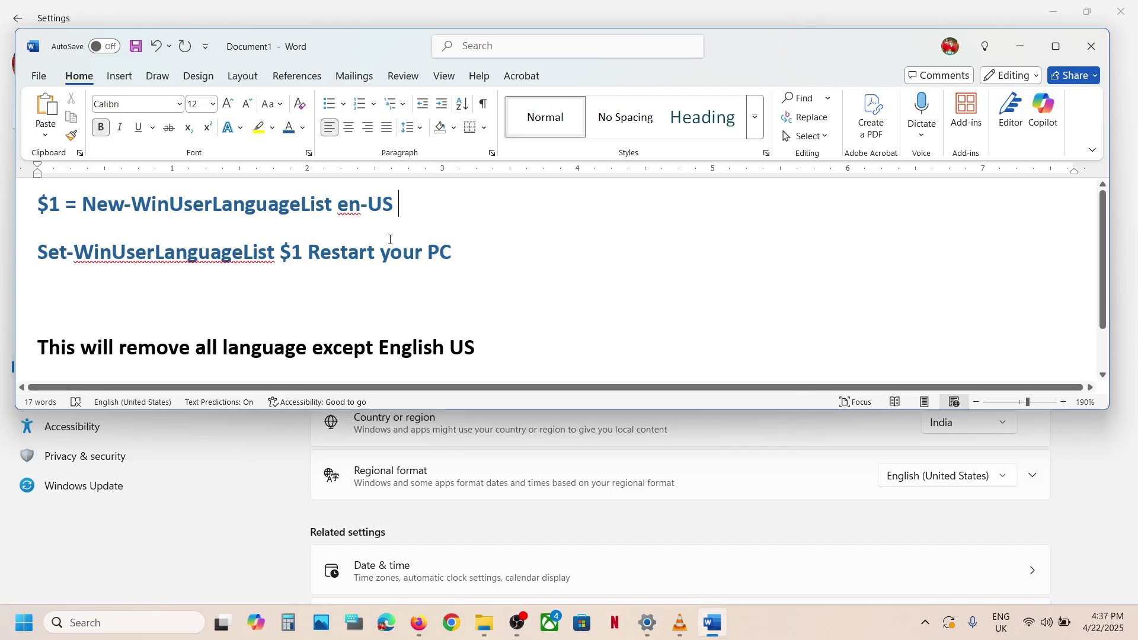
Search for 'powershell' and run Windows PowerShell as administrator
{"action": "left_click", "coordinate": [90, 620]}
{"action": "type", "text": "pow"}
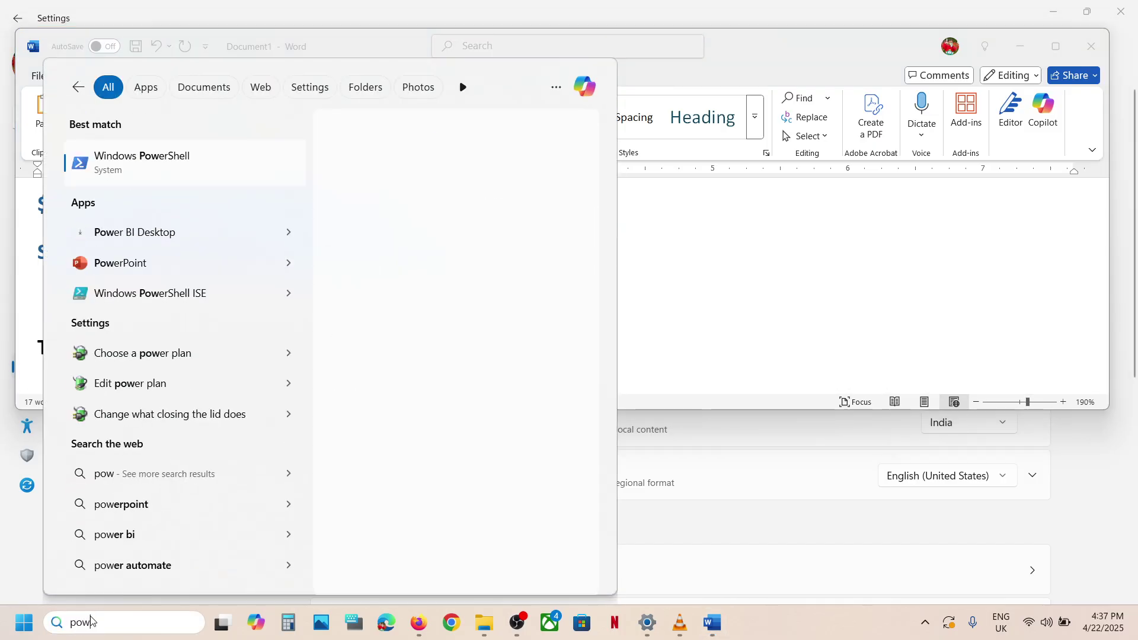
{"action": "type", "text": "ershell"}
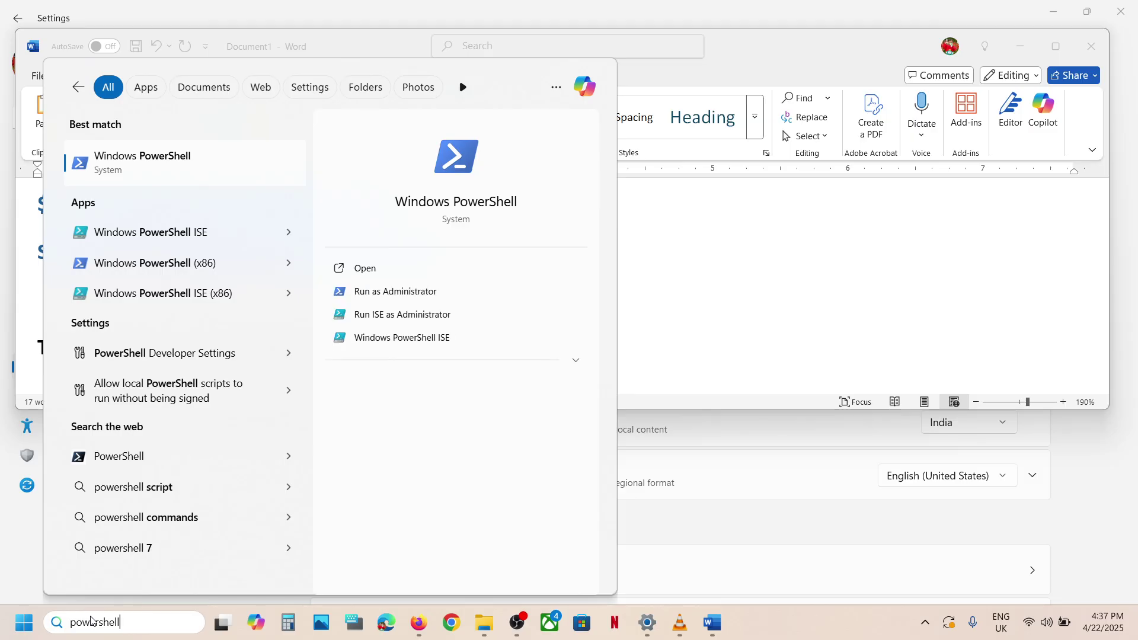
{"action": "right_click", "coordinate": [208, 175]}
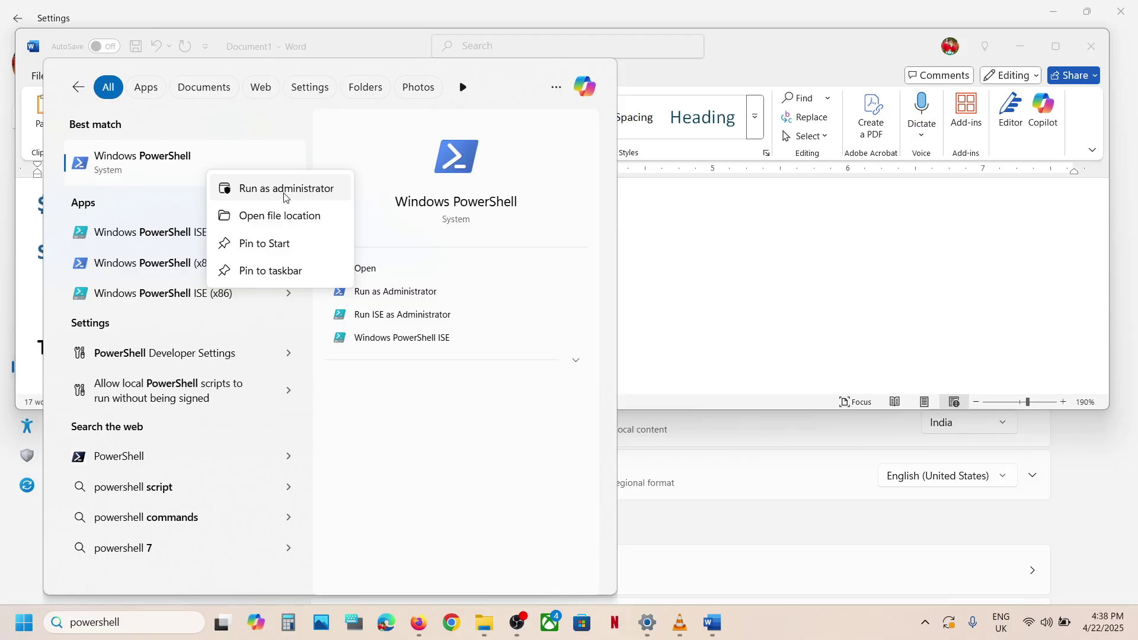
{"action": "left_click", "coordinate": [284, 189]}
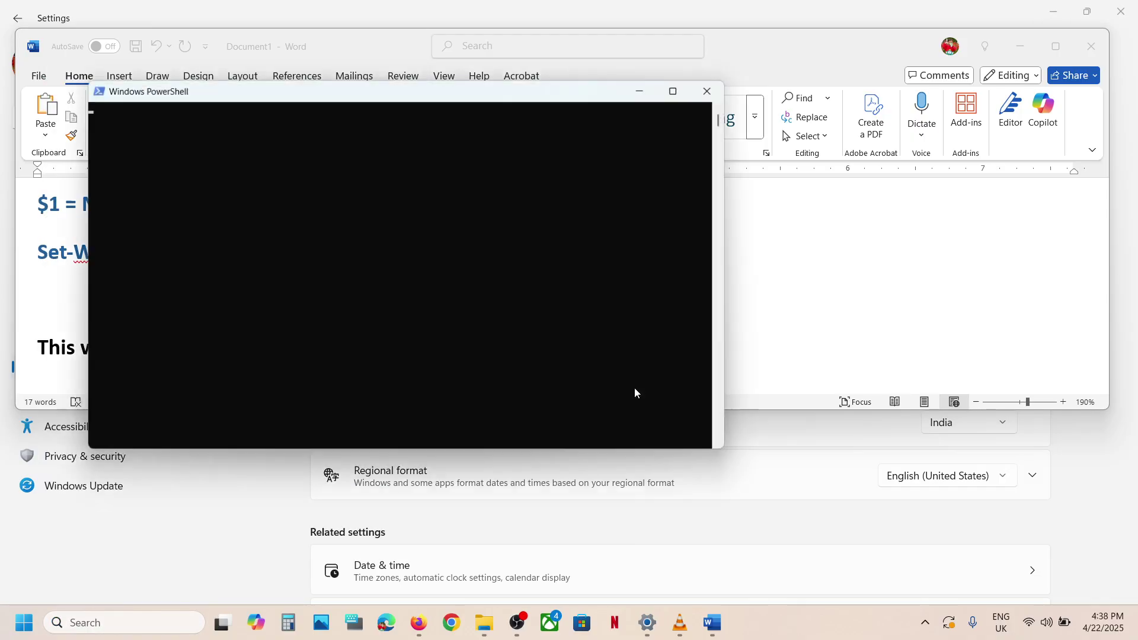
Copy '$1 = New-WinUserLanguageList en-US' from Word and run it in PowerShell
{"action": "left_click", "coordinate": [800, 326]}
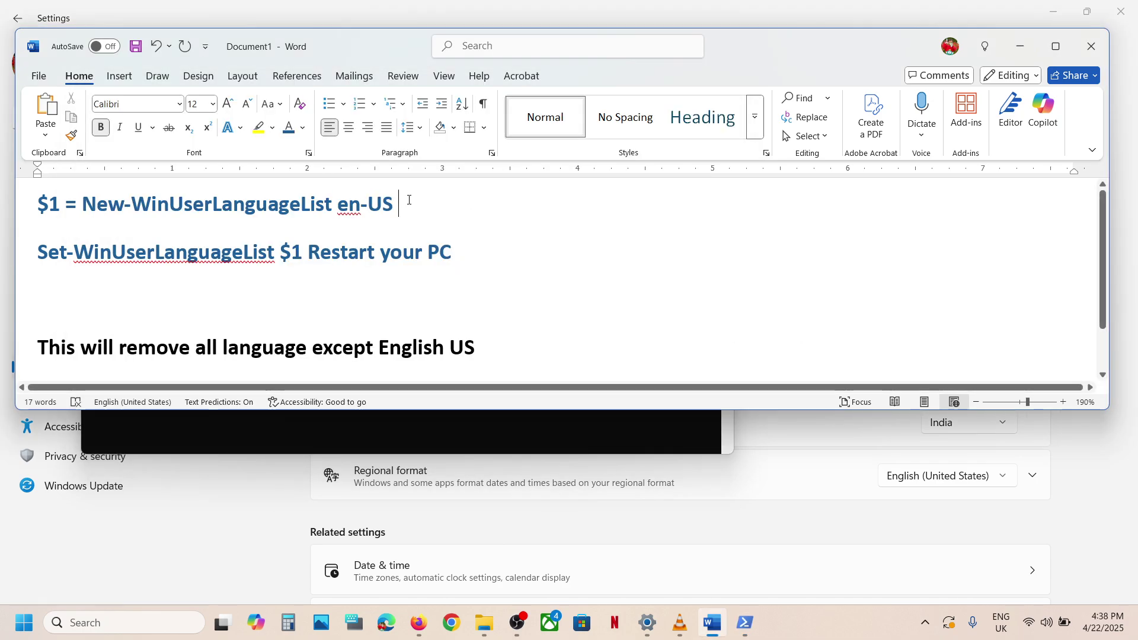
{"action": "left_click_drag", "start_coordinate": [408, 203], "coordinate": [36, 221]}
{"action": "key", "text": "ctrl+c"}
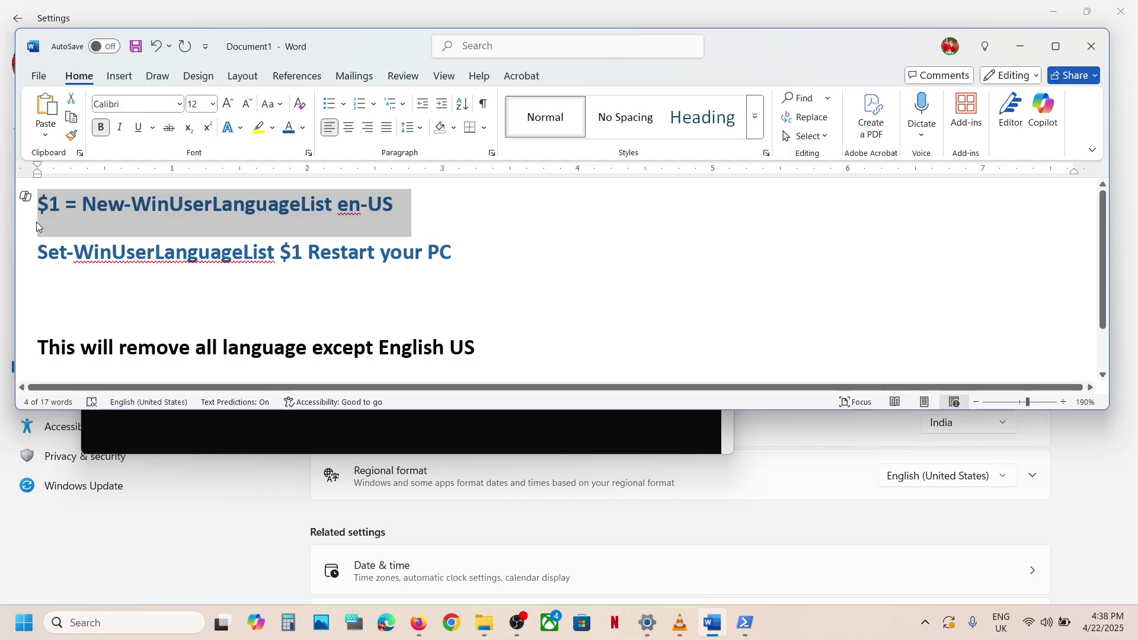
{"action": "left_click", "coordinate": [382, 426]}
{"action": "key", "text": "ctrl+v"}
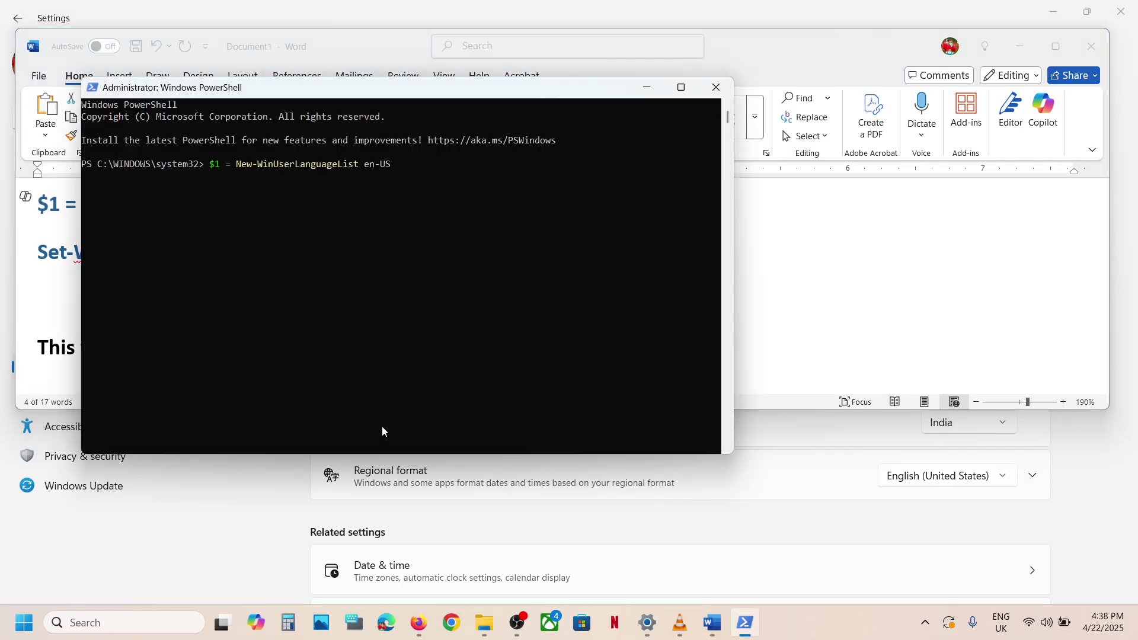
{"action": "key", "text": "Return"}
{"action": "key", "text": "alt+Tab"}
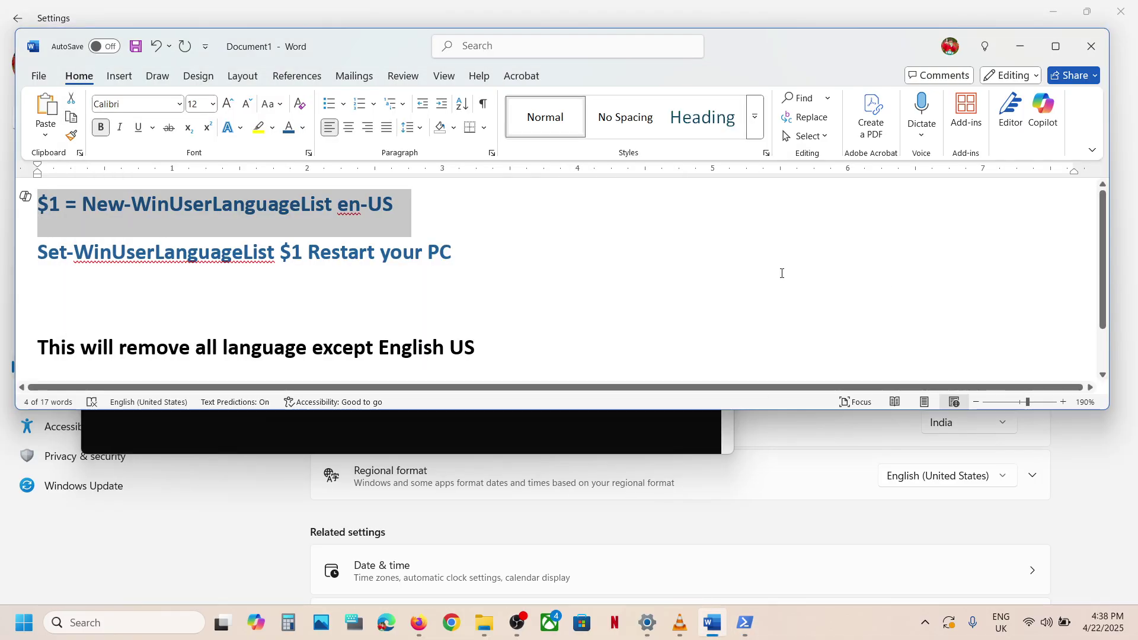
Run 'Set-WinUserLanguageList $1', confirm with Y, and close PowerShell
{"action": "left_click", "coordinate": [311, 252]}
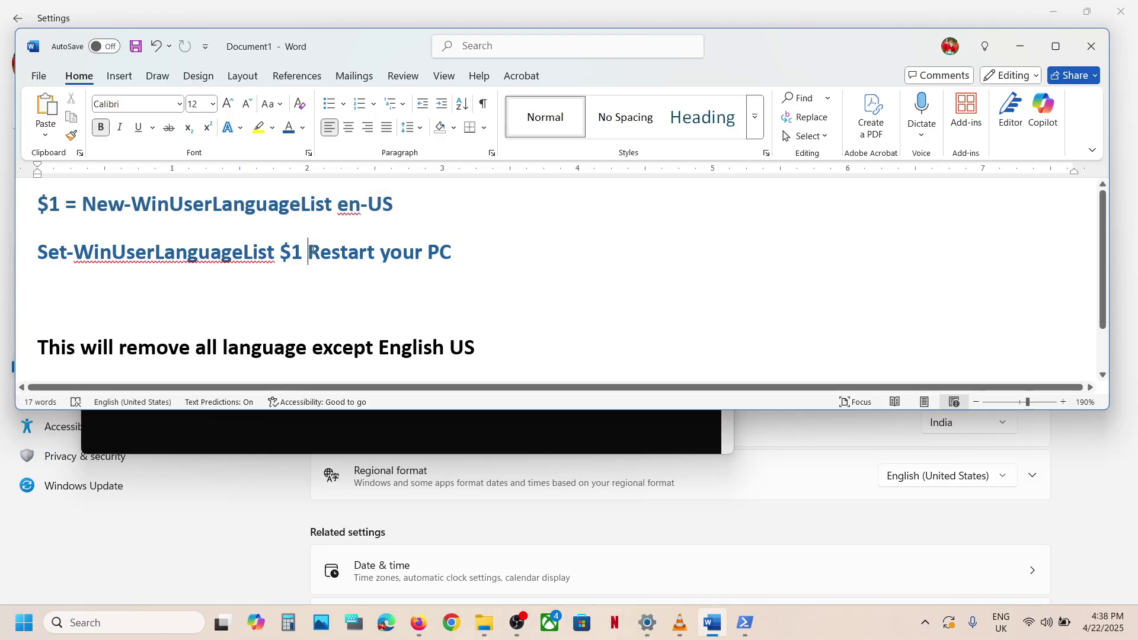
{"action": "key", "text": "Return"}
{"action": "key", "text": "Return"}
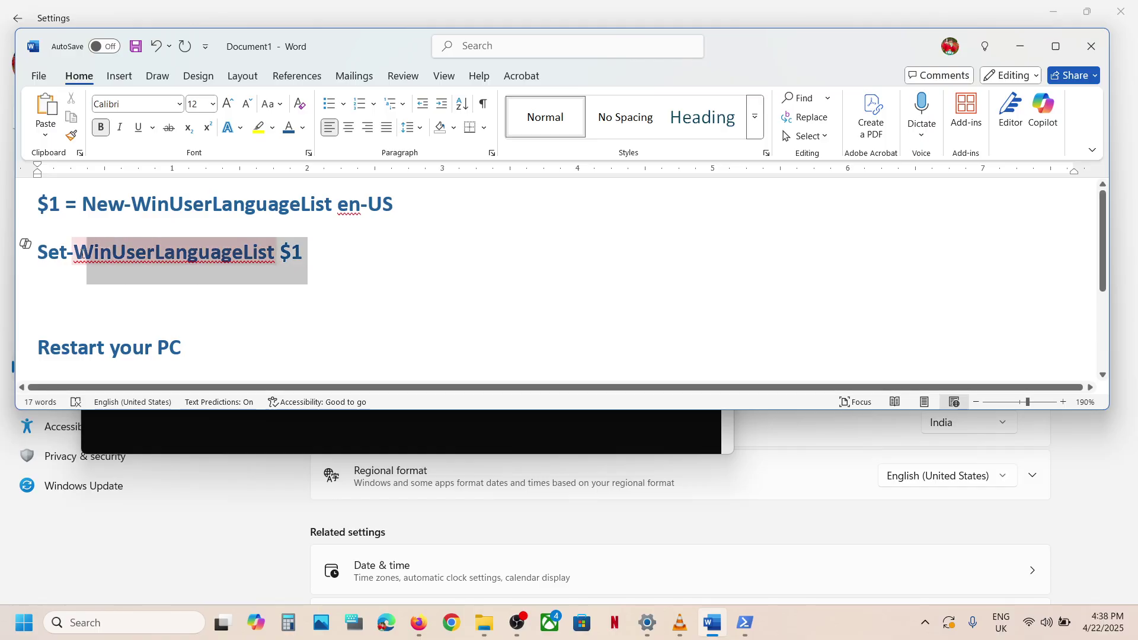
{"action": "left_click_drag", "start_coordinate": [309, 252], "coordinate": [36, 254]}
{"action": "key", "text": "ctrl+c"}
{"action": "left_click", "coordinate": [465, 435]}
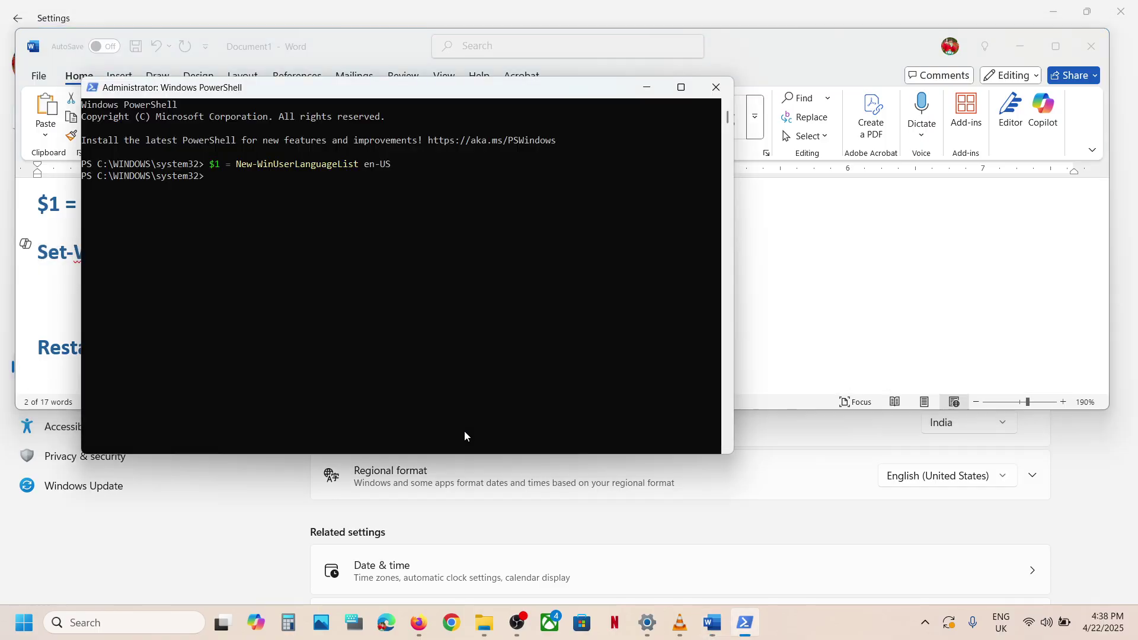
{"action": "key", "text": "ctrl+v"}
{"action": "key", "text": "Return"}
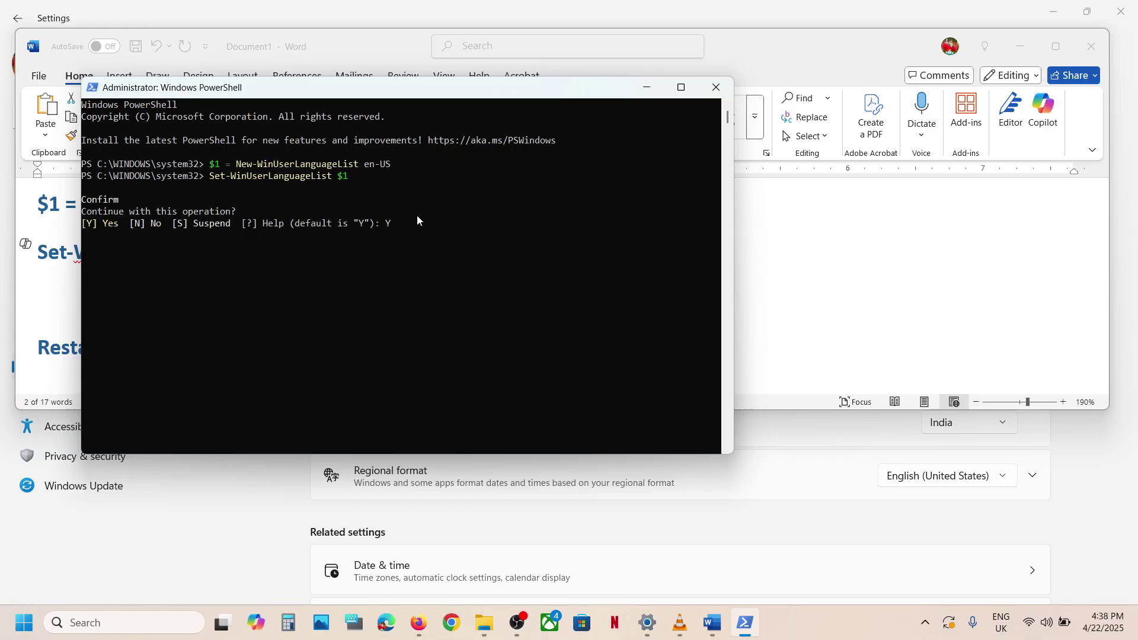
{"action": "key", "text": "Return"}
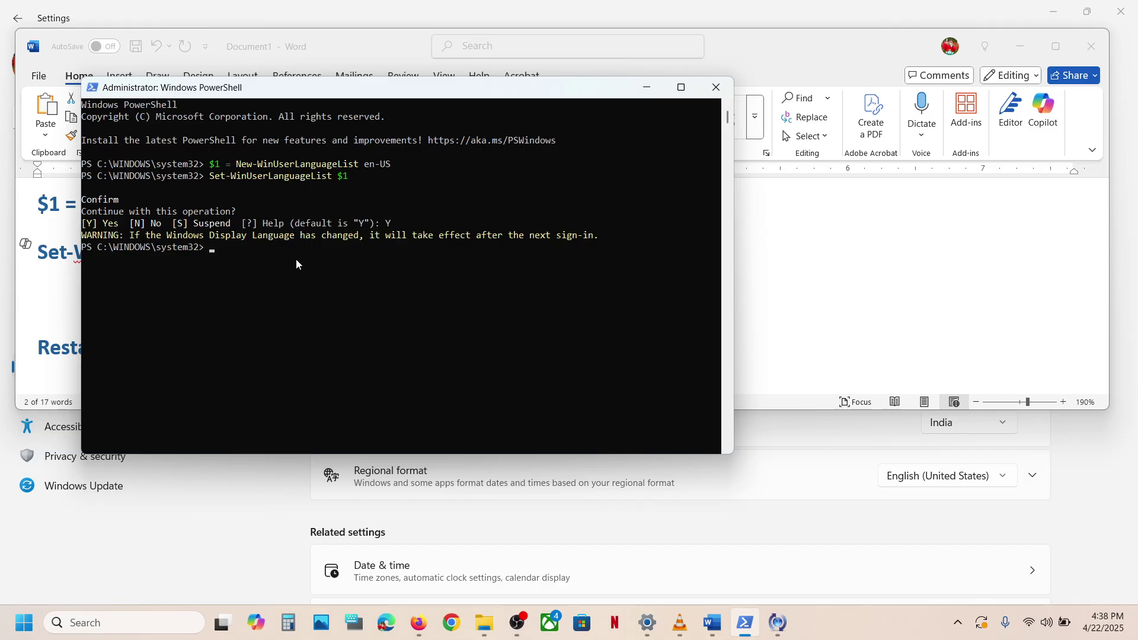
{"action": "left_click", "coordinate": [717, 88]}
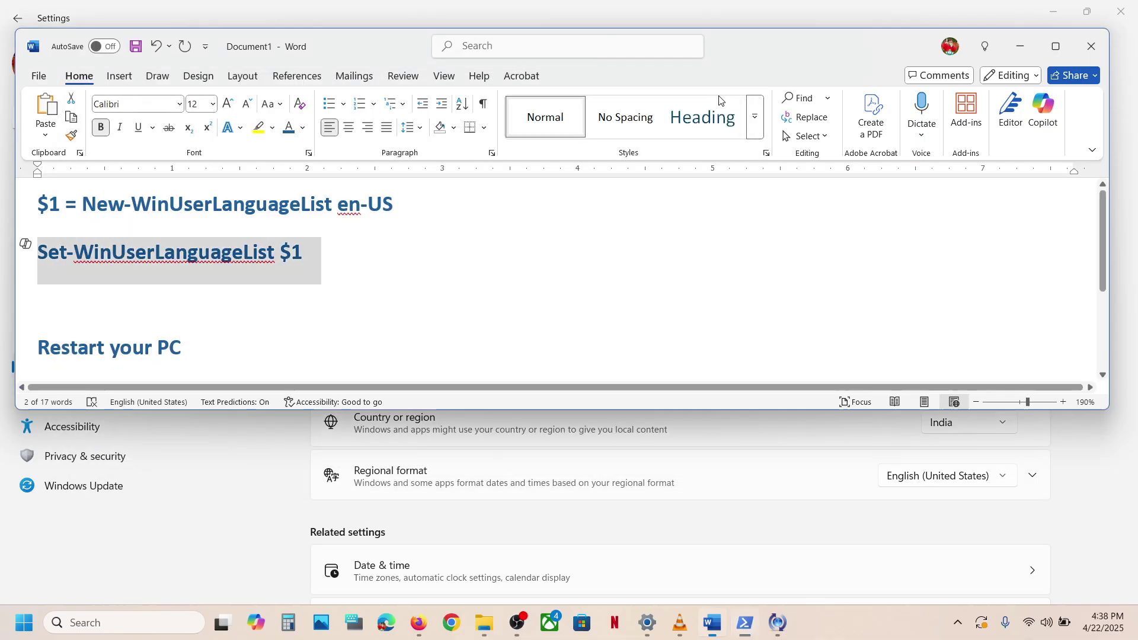
Return to Settings and reopen Language & region from the Time & language breadcrumb
{"action": "left_click", "coordinate": [273, 488]}
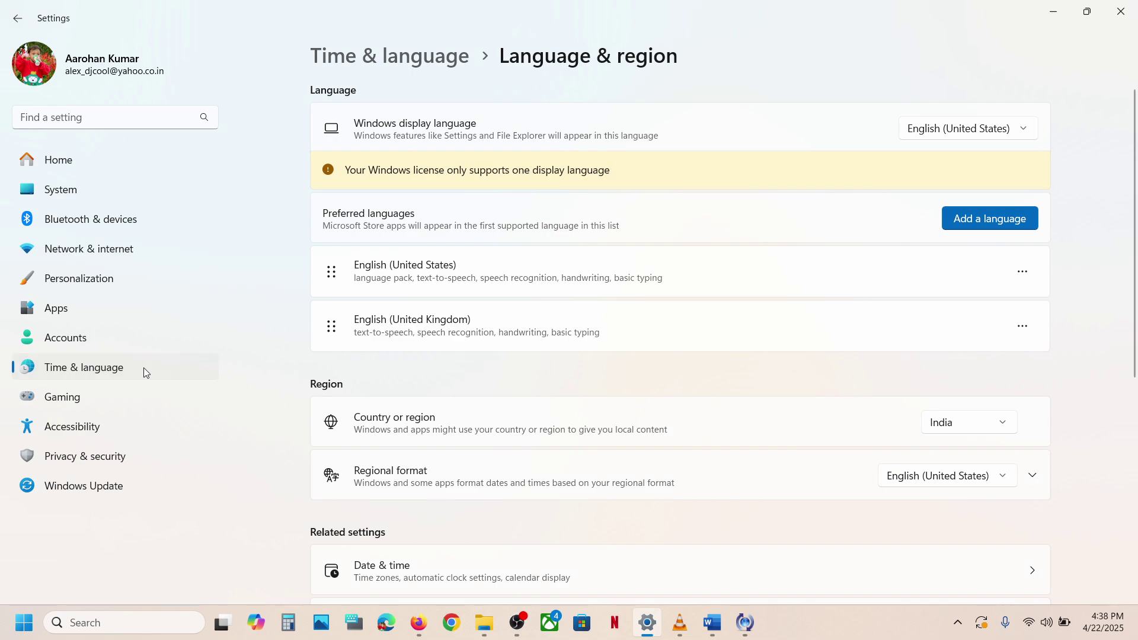
{"action": "left_click", "coordinate": [105, 373]}
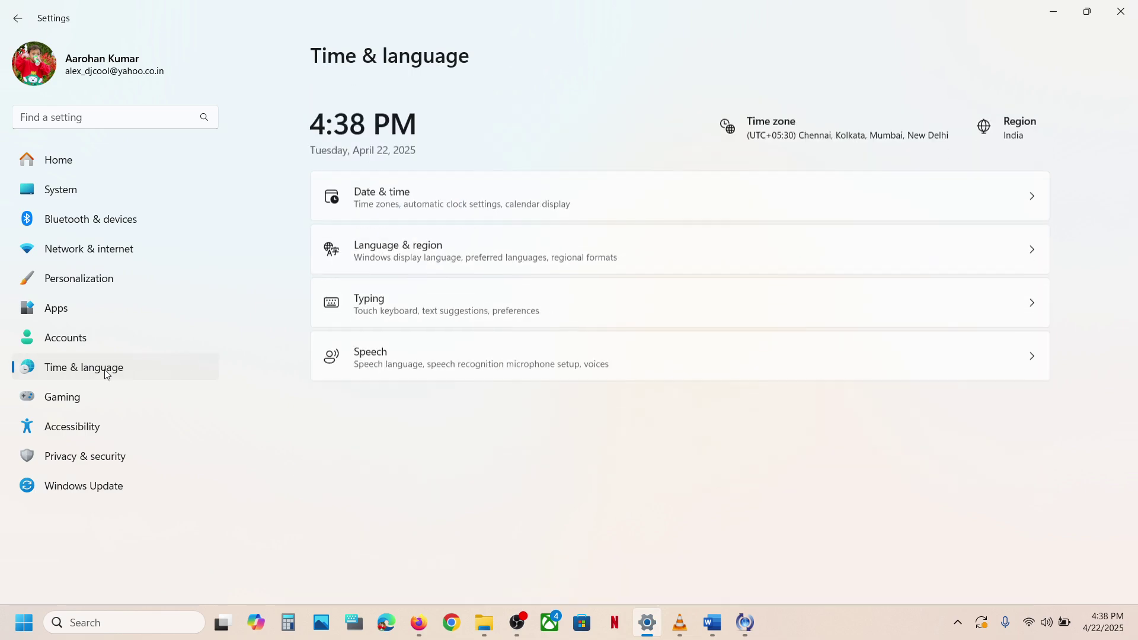
{"action": "left_click", "coordinate": [437, 248]}
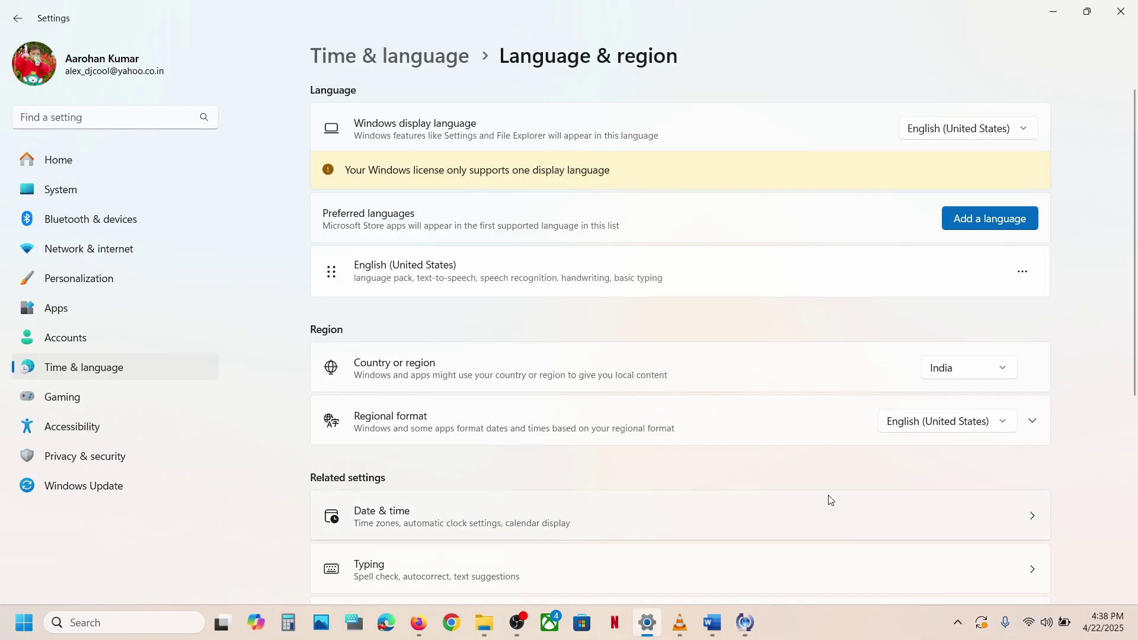
Open and cancel Add a language, then open and close the Start power options
{"action": "left_click", "coordinate": [712, 624]}
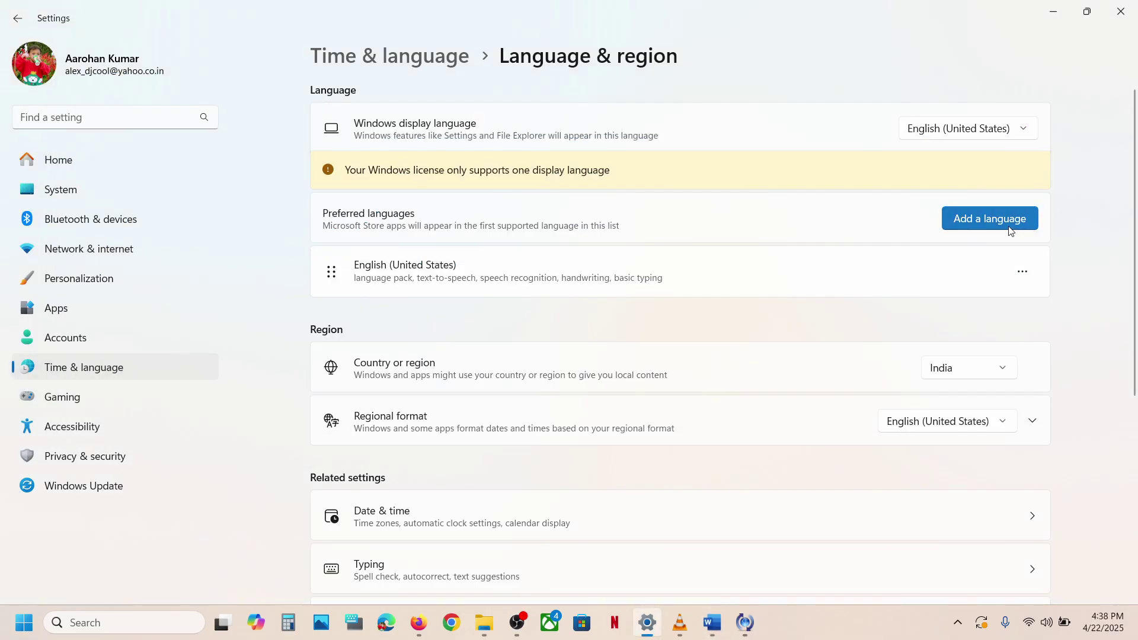
{"action": "left_click", "coordinate": [1008, 228]}
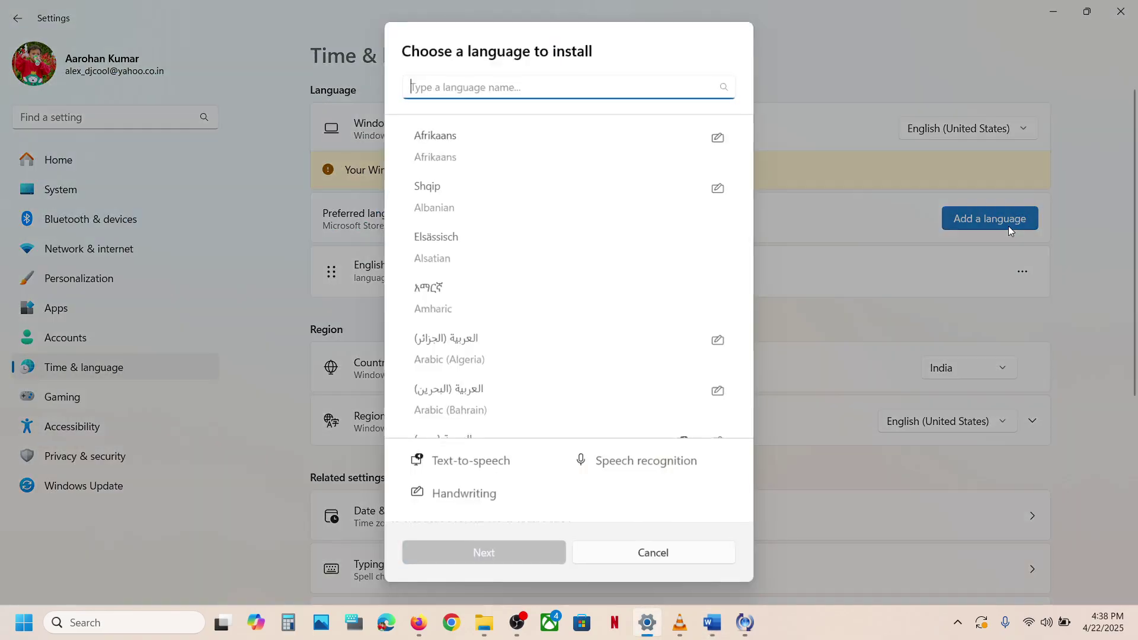
{"action": "left_click", "coordinate": [656, 552]}
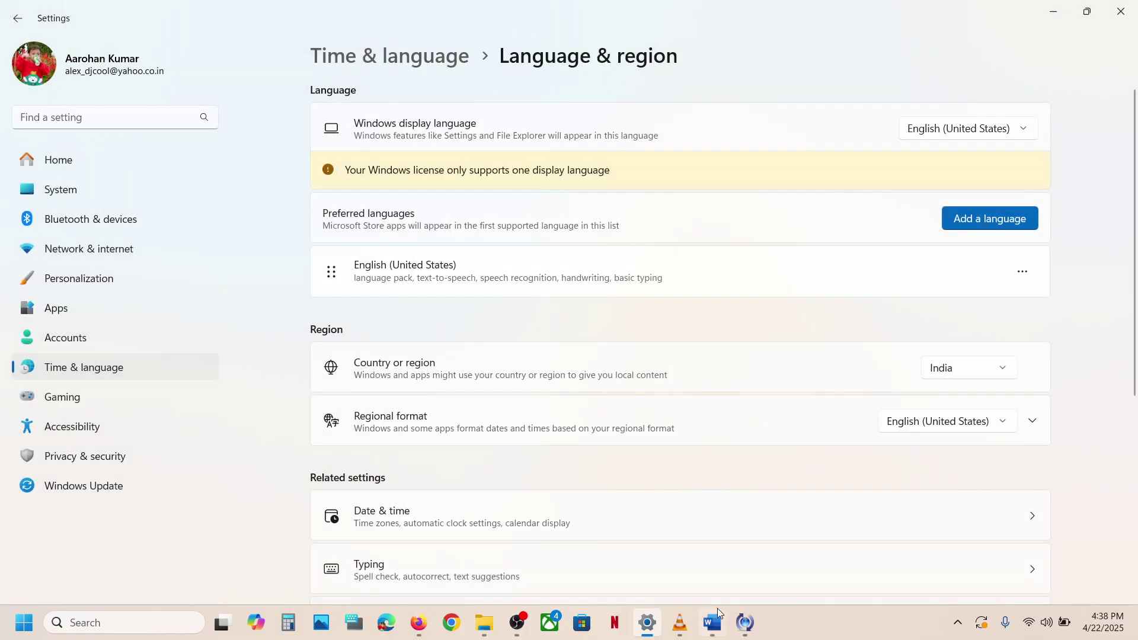
{"action": "left_click", "coordinate": [24, 624]}
{"action": "left_click", "coordinate": [431, 569]}
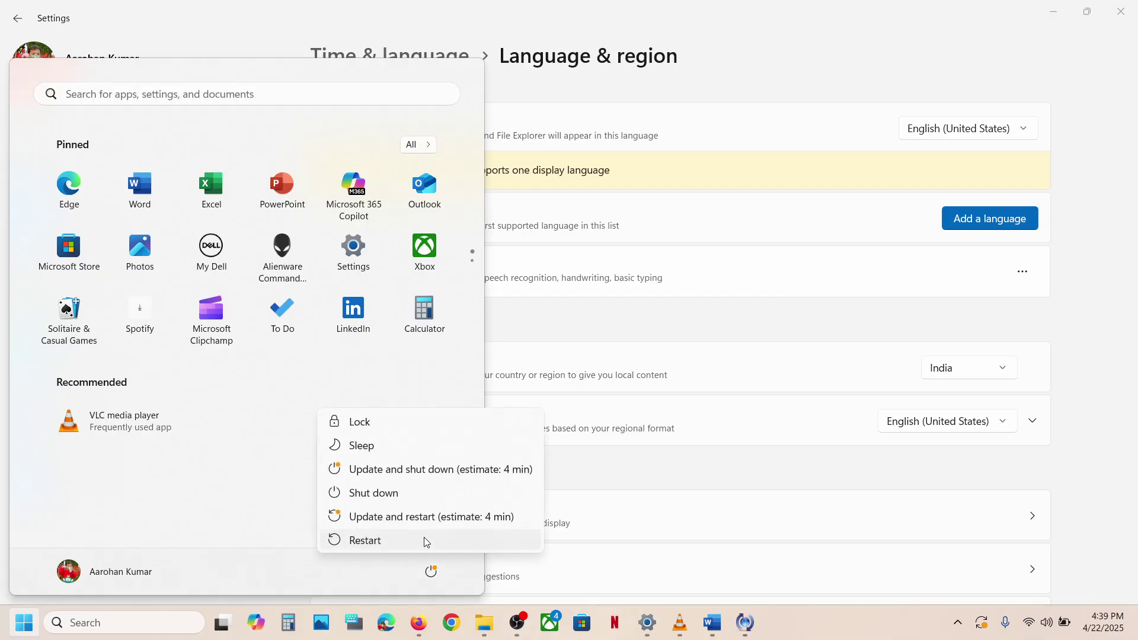
{"action": "left_click", "coordinate": [1105, 488]}
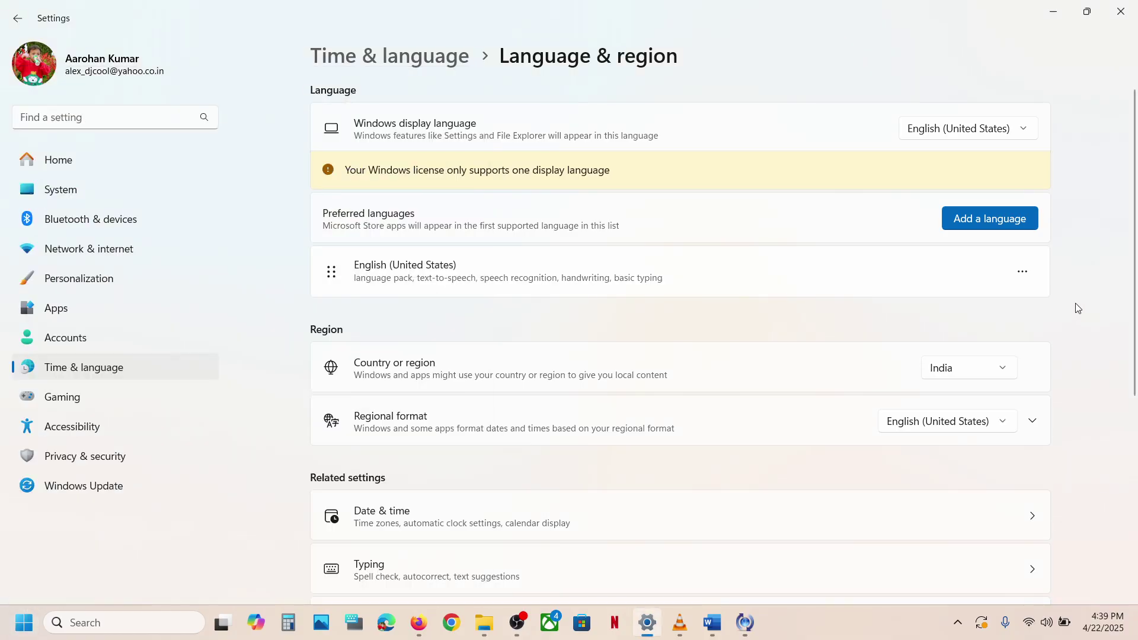
Switch to Word and back to Settings, then open and dismiss the Start power menu
{"action": "left_click", "coordinate": [711, 623]}
{"action": "left_click", "coordinate": [1081, 469]}
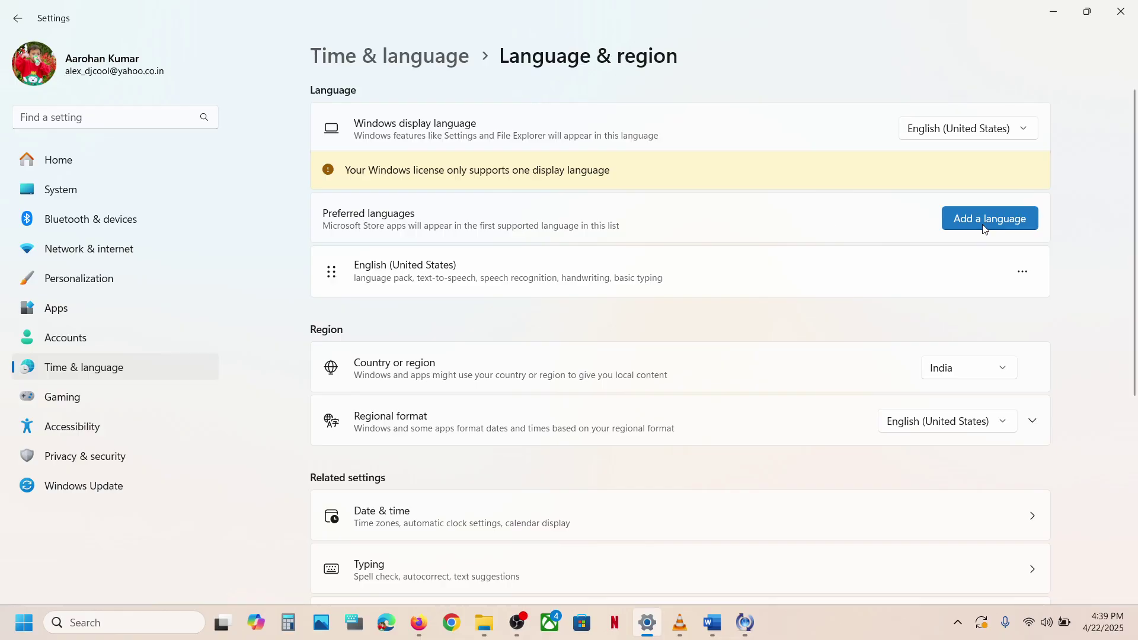
{"action": "left_click", "coordinate": [25, 623]}
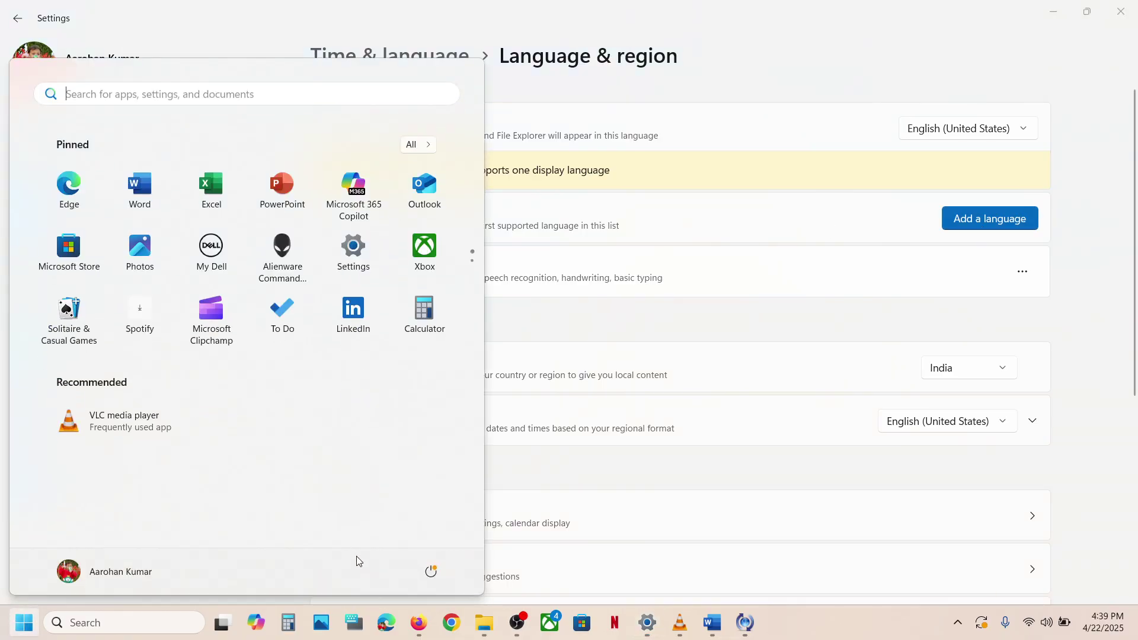
{"action": "left_click", "coordinate": [431, 571]}
{"action": "key", "text": "Escape"}
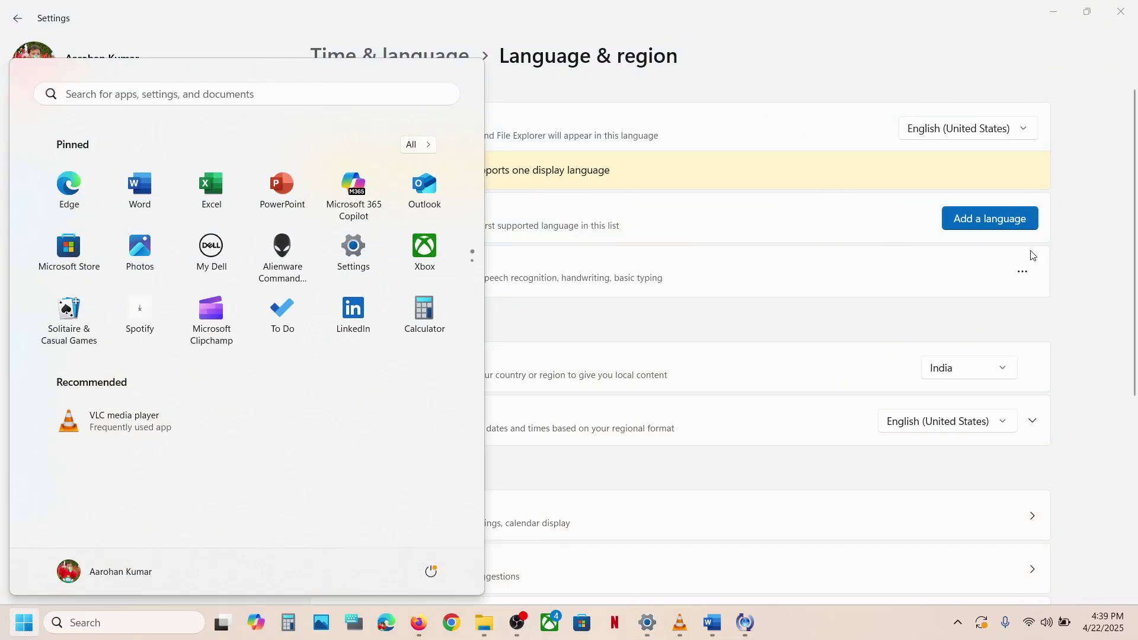
Choose English (United Kingdom) under Add a language and continue to its features
{"action": "left_click", "coordinate": [976, 208]}
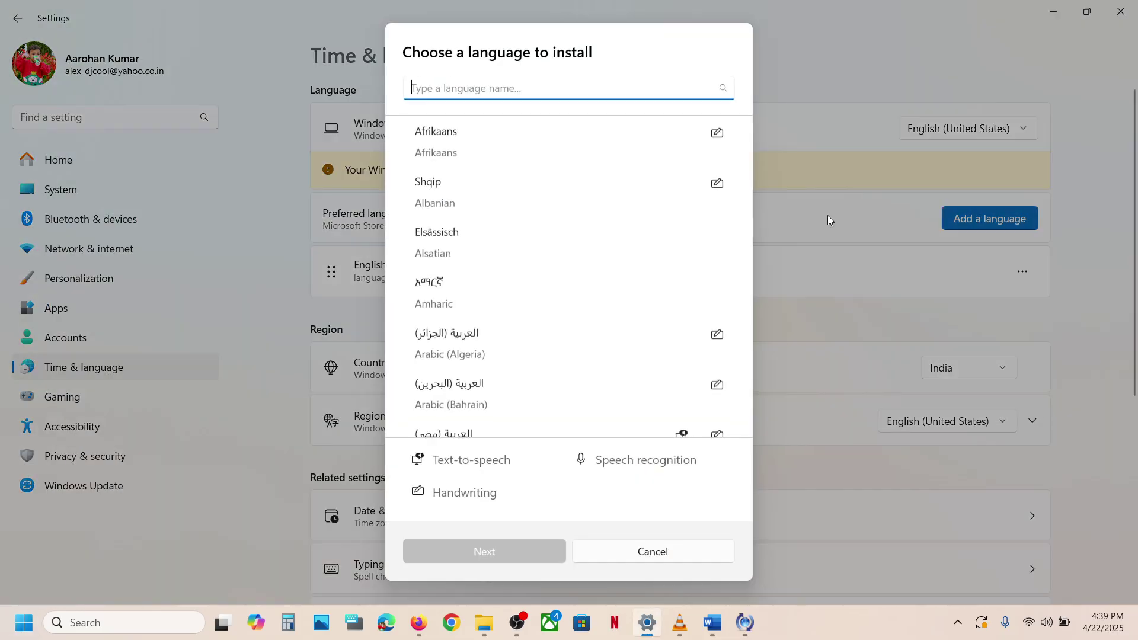
{"action": "type", "text": "en"}
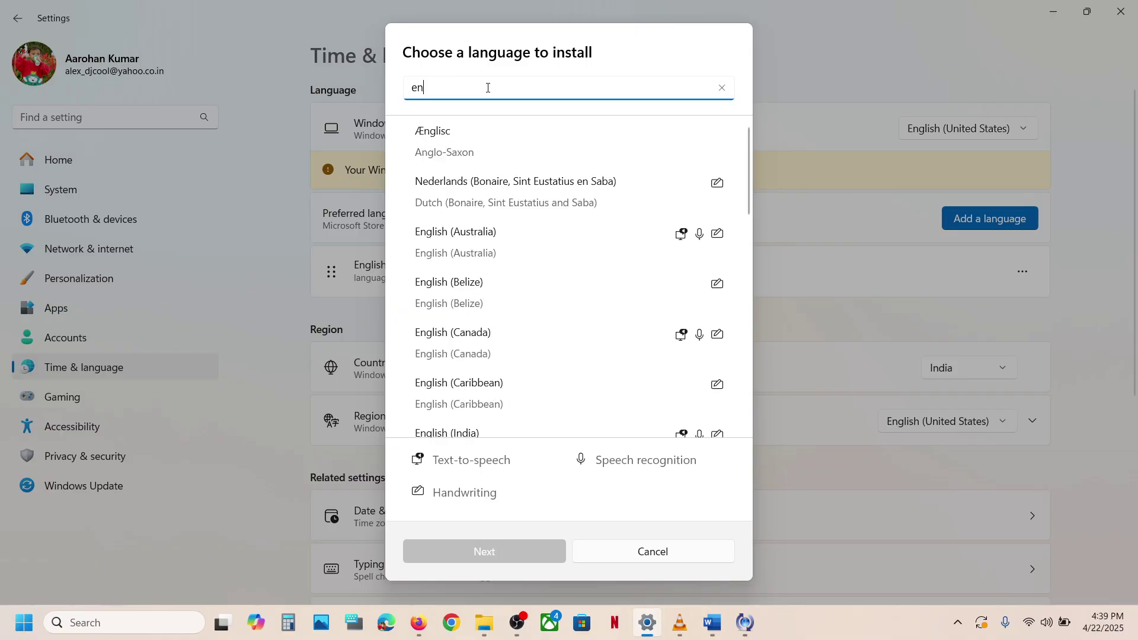
{"action": "type", "text": "glish"}
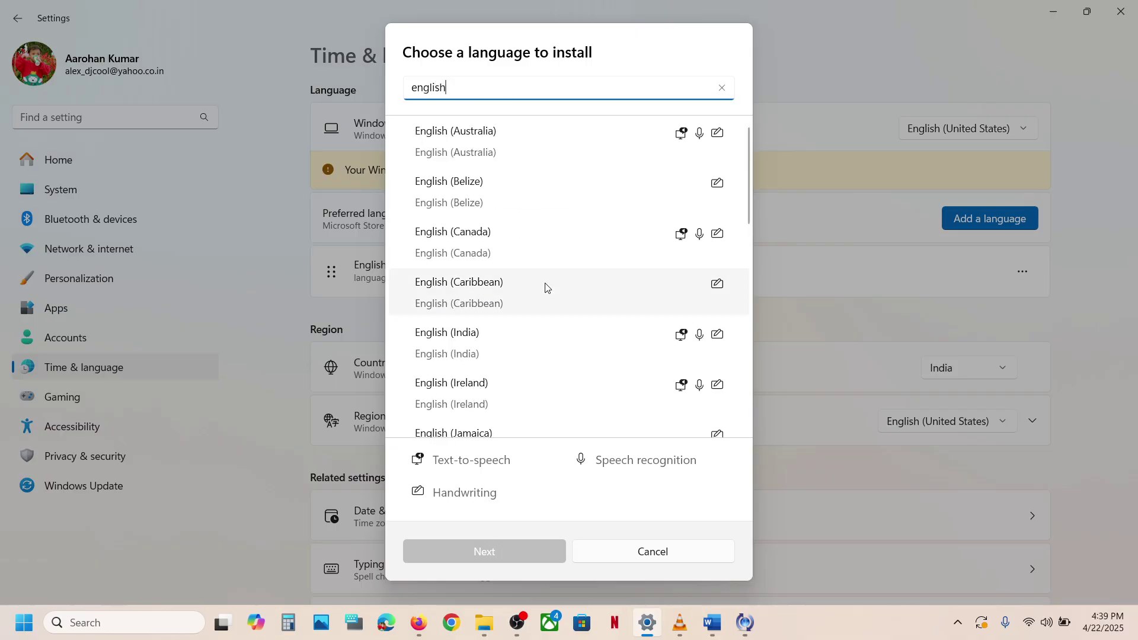
{"action": "scroll", "coordinate": [544, 287], "scroll_direction": "down", "scroll_amount": 2}
{"action": "scroll", "coordinate": [543, 288], "scroll_direction": "down", "scroll_amount": 4}
{"action": "scroll", "coordinate": [546, 288], "scroll_direction": "up", "scroll_amount": 2}
{"action": "scroll", "coordinate": [545, 288], "scroll_direction": "down", "scroll_amount": 2}
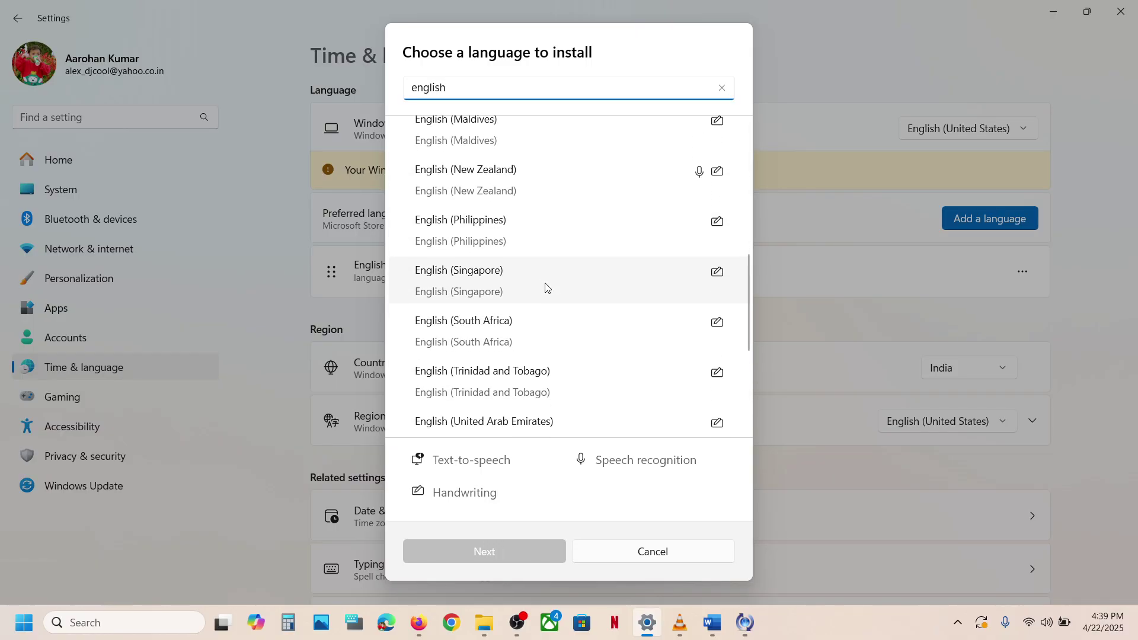
{"action": "scroll", "coordinate": [544, 287], "scroll_direction": "down", "scroll_amount": 3}
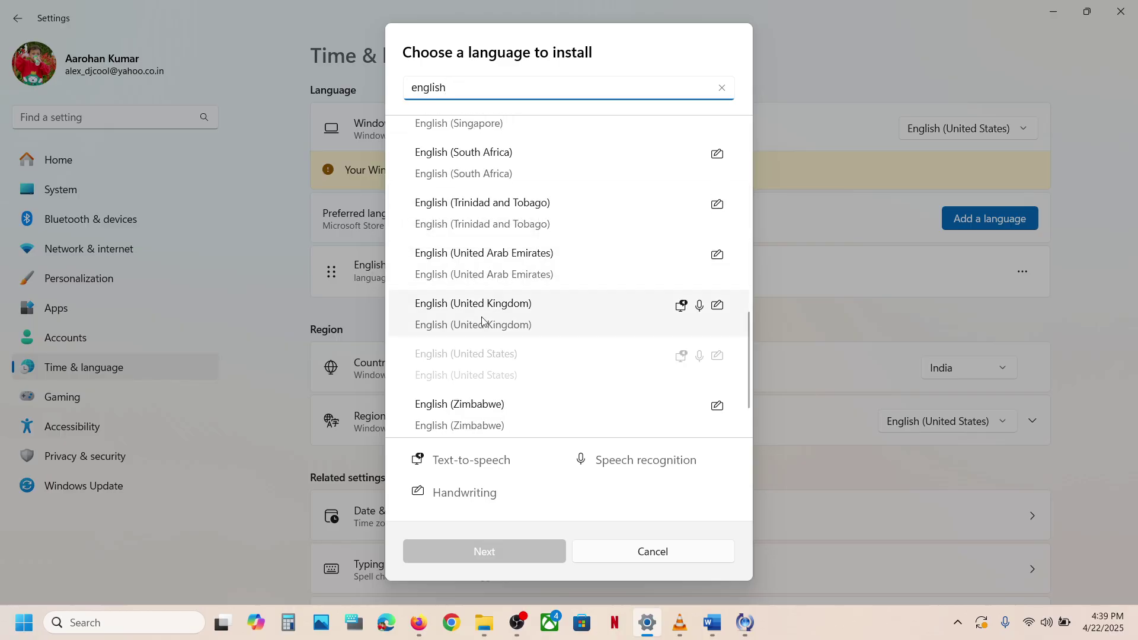
{"action": "left_click", "coordinate": [508, 322]}
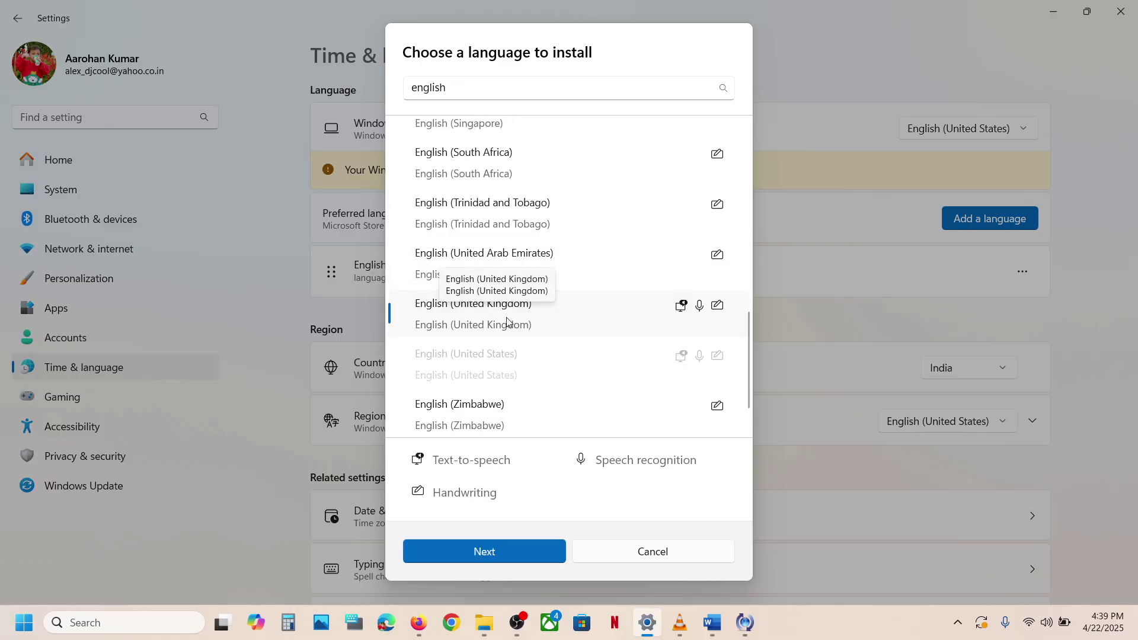
{"action": "left_click", "coordinate": [486, 552]}
Install English (United Kingdom), then remove it from its options menu and confirm
{"action": "left_click", "coordinate": [507, 557]}
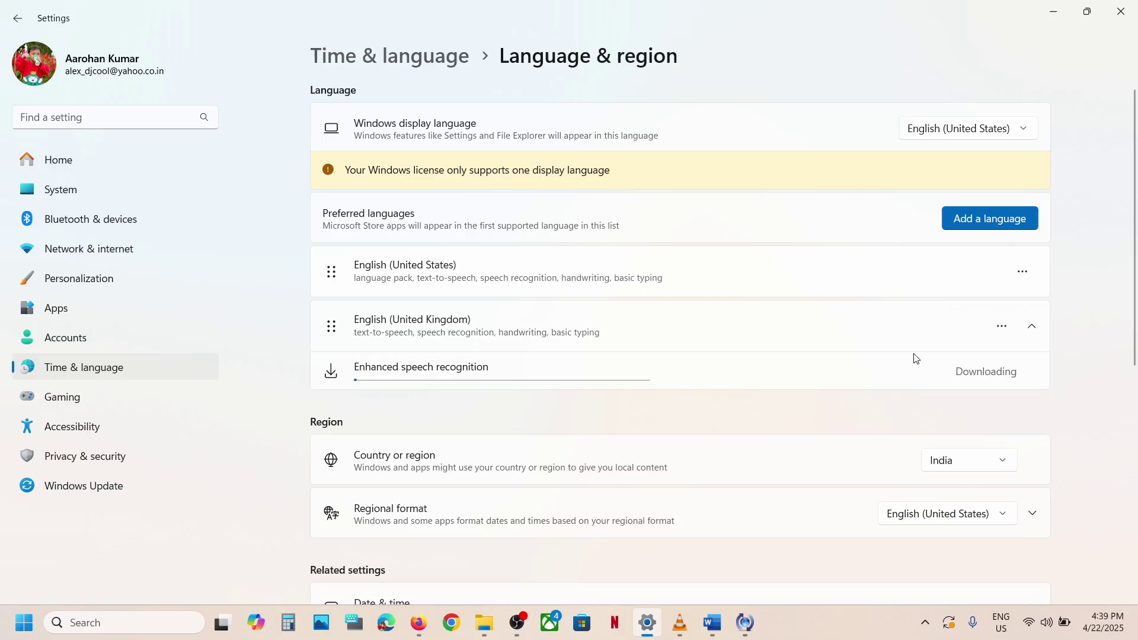
{"action": "left_click", "coordinate": [1001, 326]}
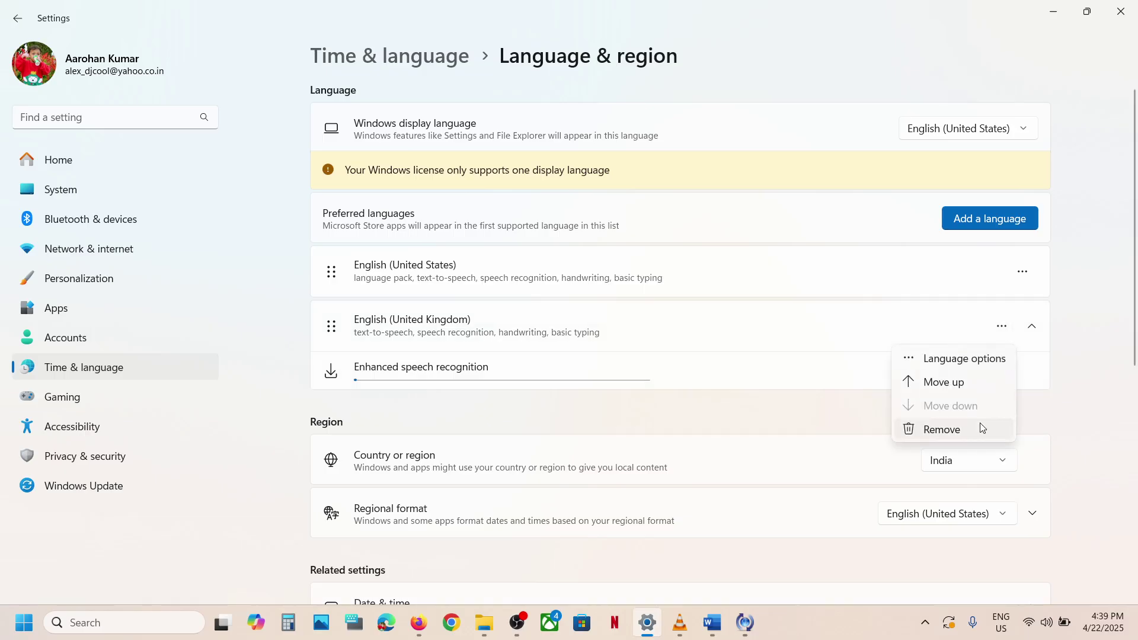
{"action": "left_click", "coordinate": [965, 430]}
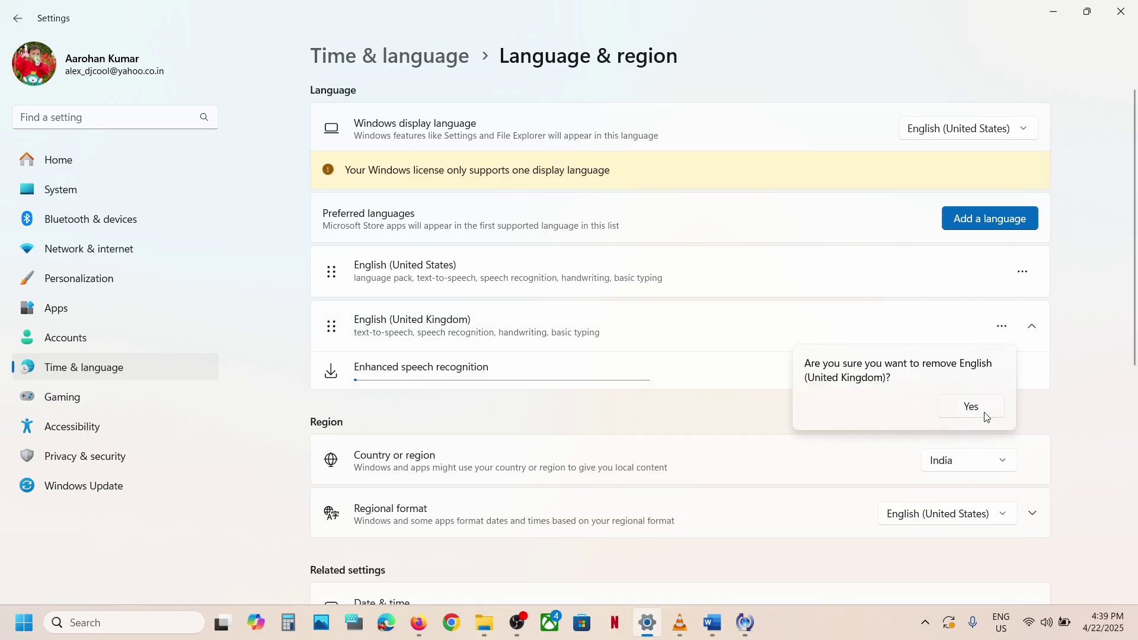
{"action": "left_click", "coordinate": [975, 411]}
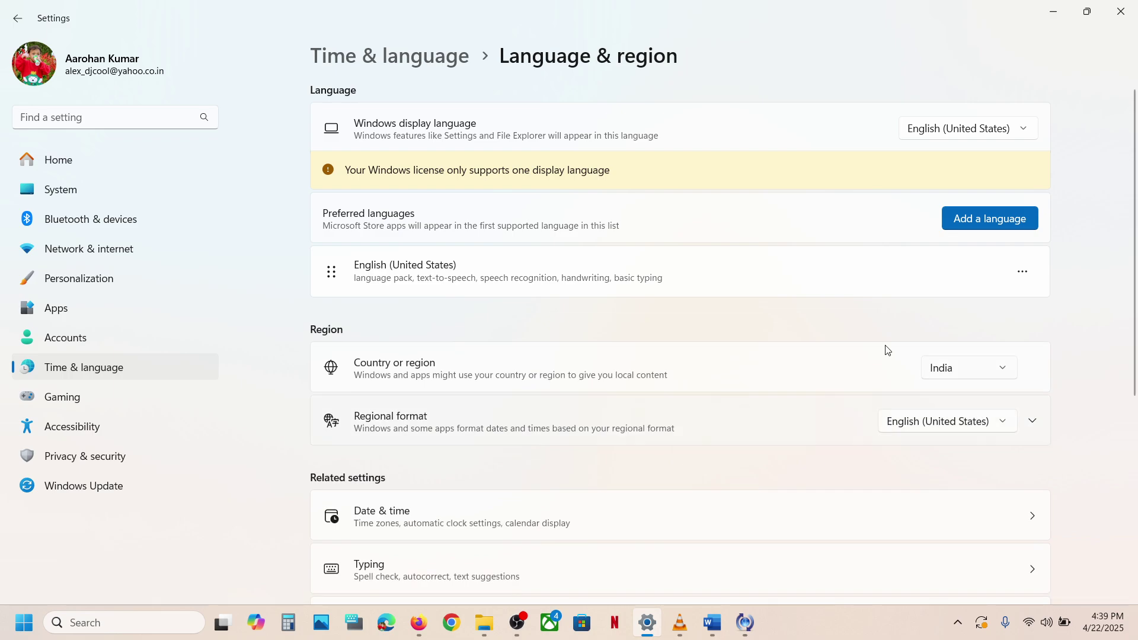